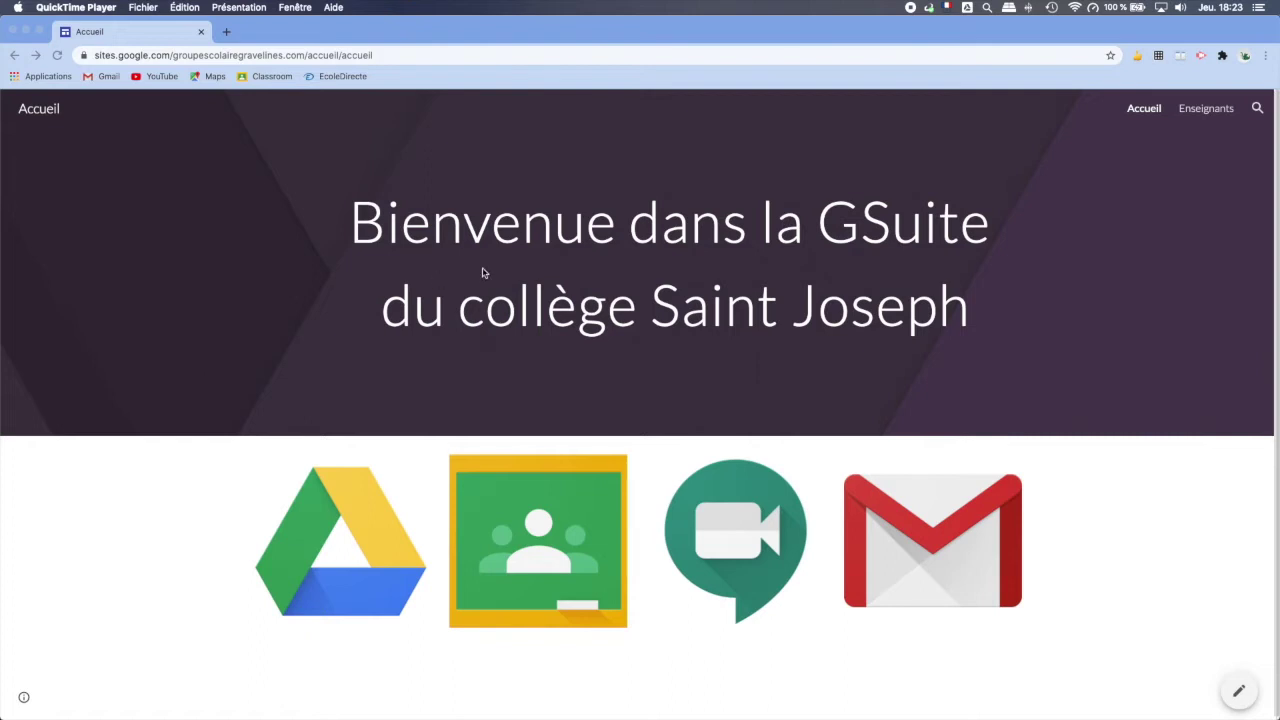
Open Google Classroom from the school's welcome page and archive the Mathématiques 3A course.
{"action": "left_click", "coordinate": [548, 526]}
{"action": "left_click", "coordinate": [545, 520]}
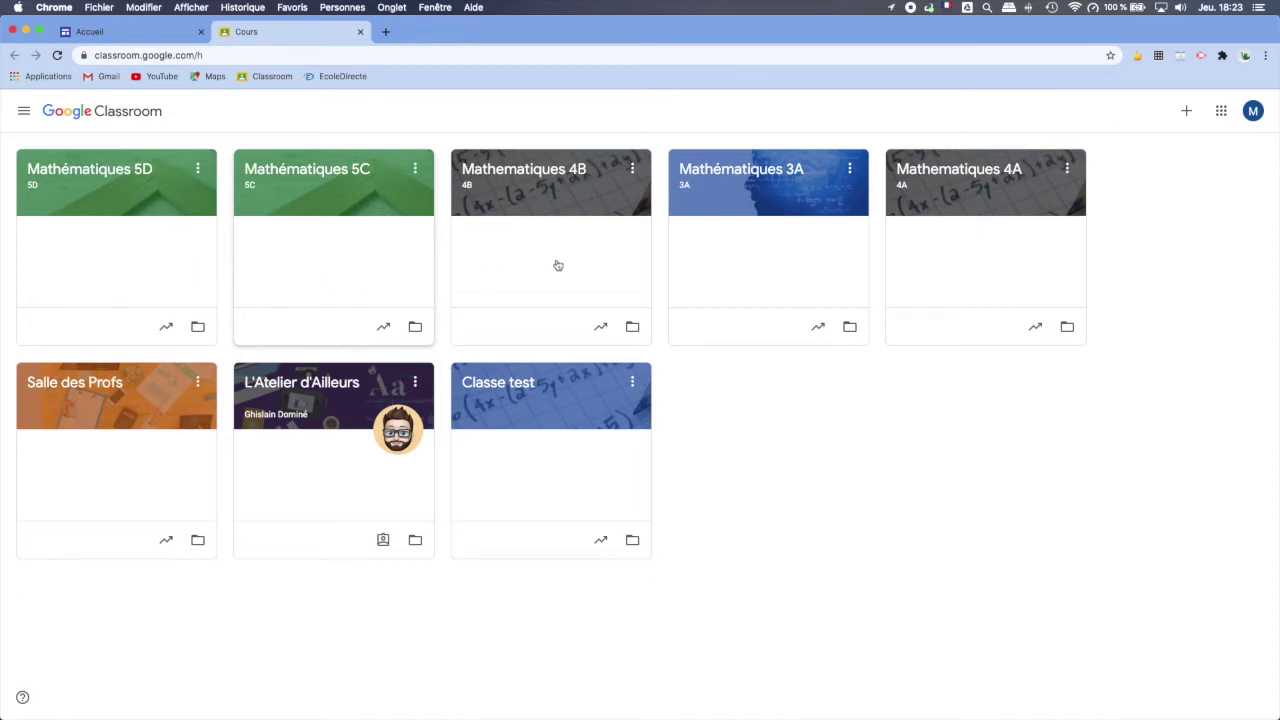
{"action": "left_click", "coordinate": [850, 172]}
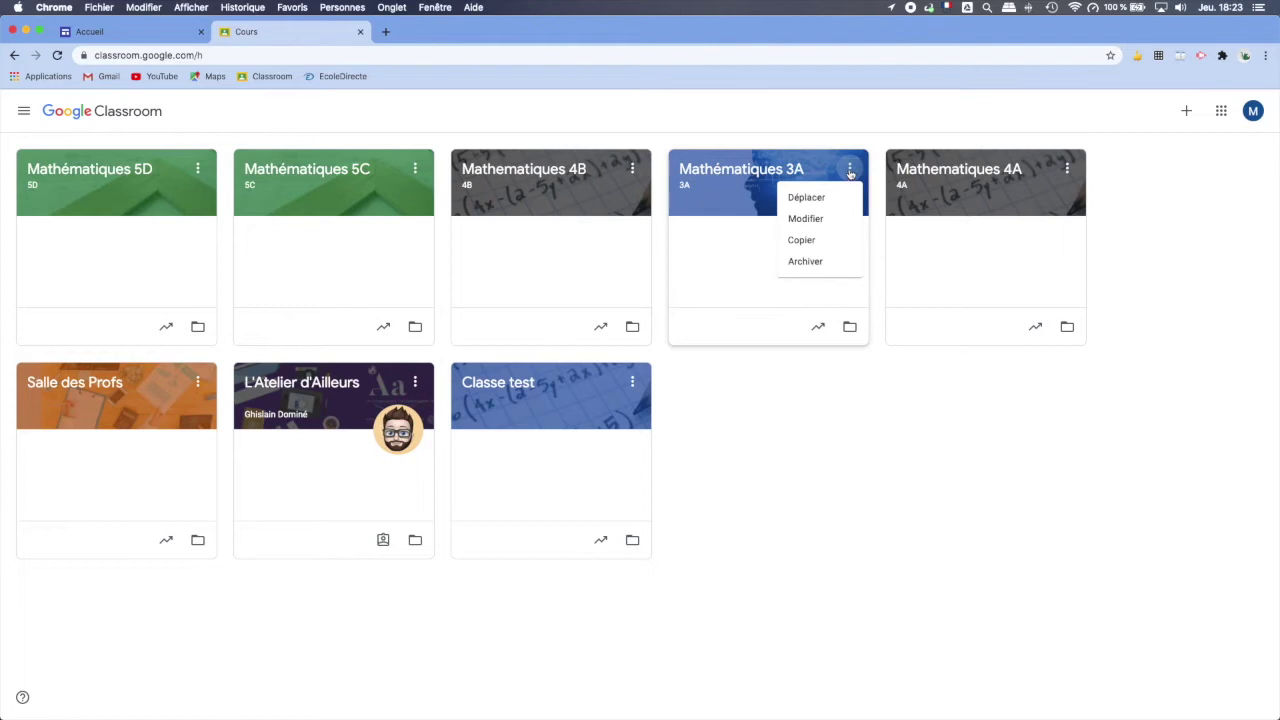
{"action": "left_click", "coordinate": [806, 263]}
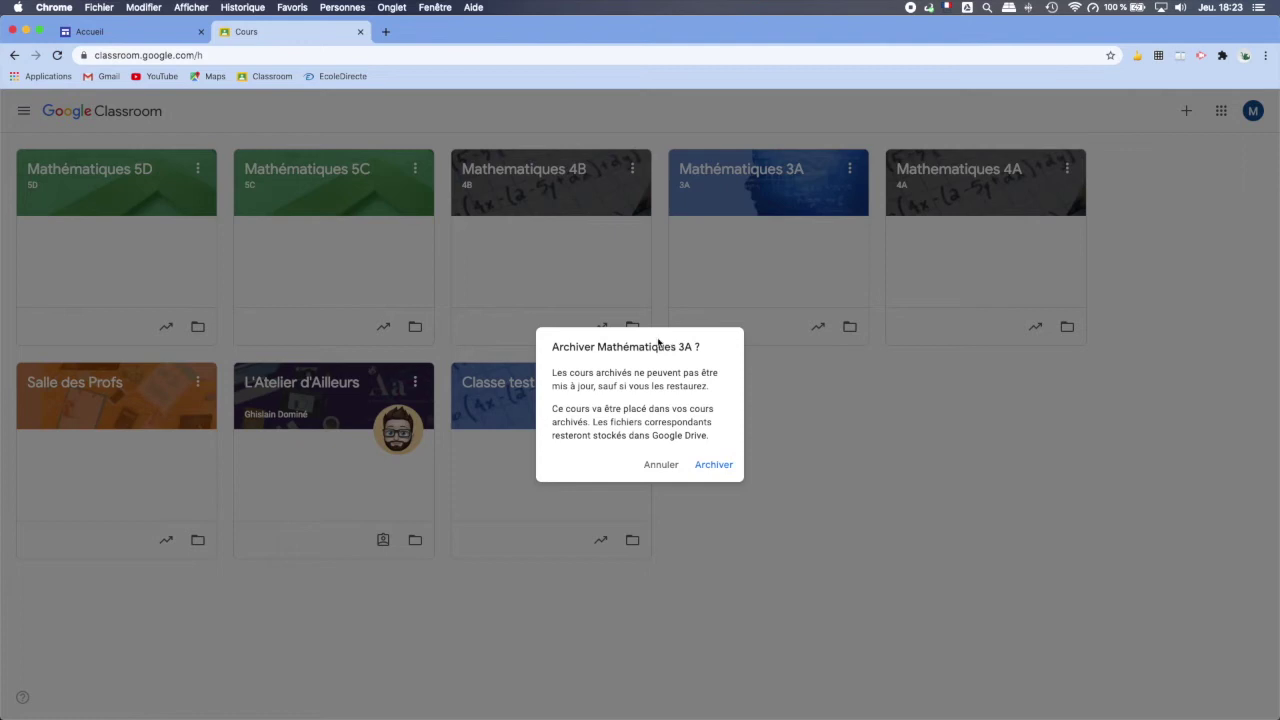
{"action": "left_click", "coordinate": [722, 465]}
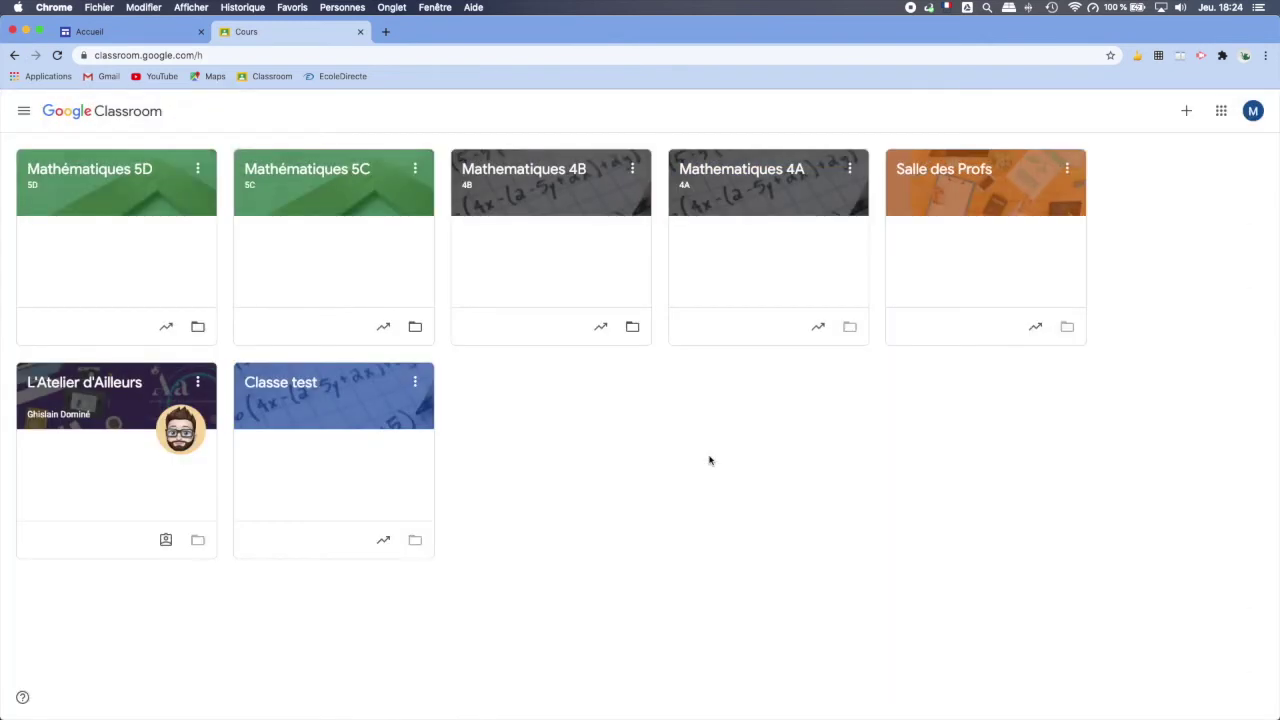
Archive the Mathematiques 4B course.
{"action": "left_click", "coordinate": [631, 171]}
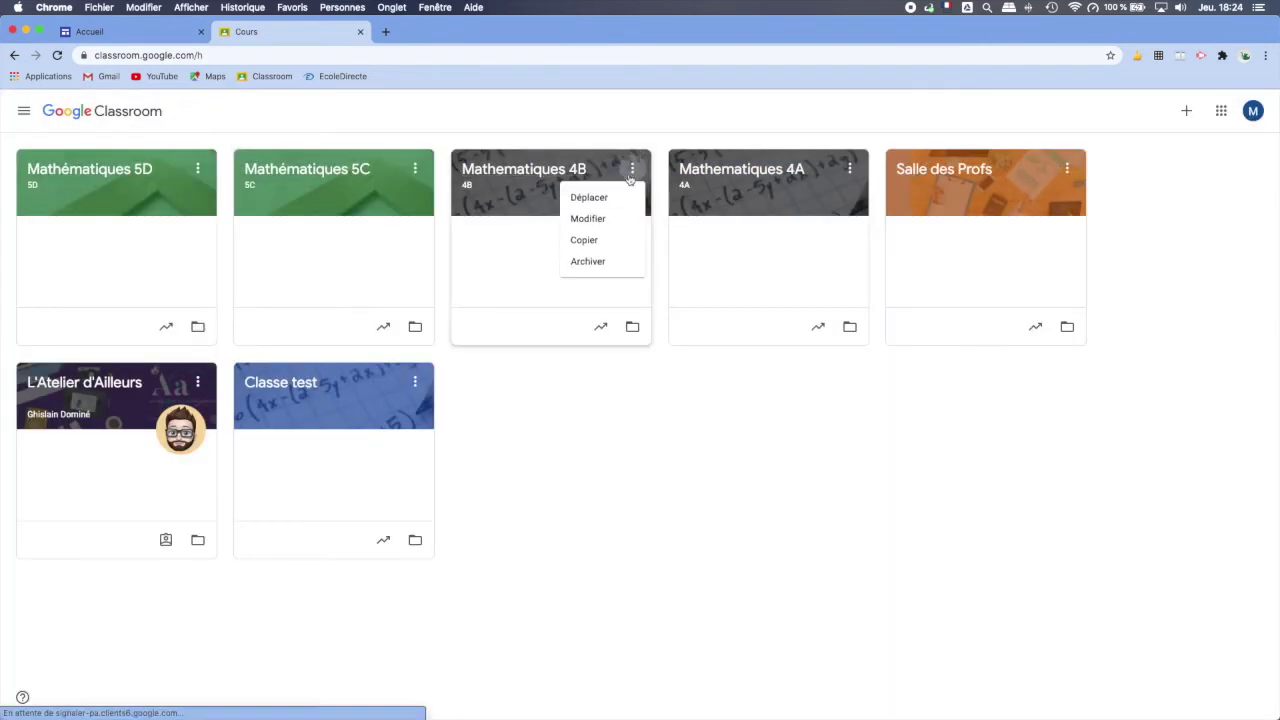
{"action": "left_click", "coordinate": [598, 262]}
{"action": "left_click", "coordinate": [716, 464]}
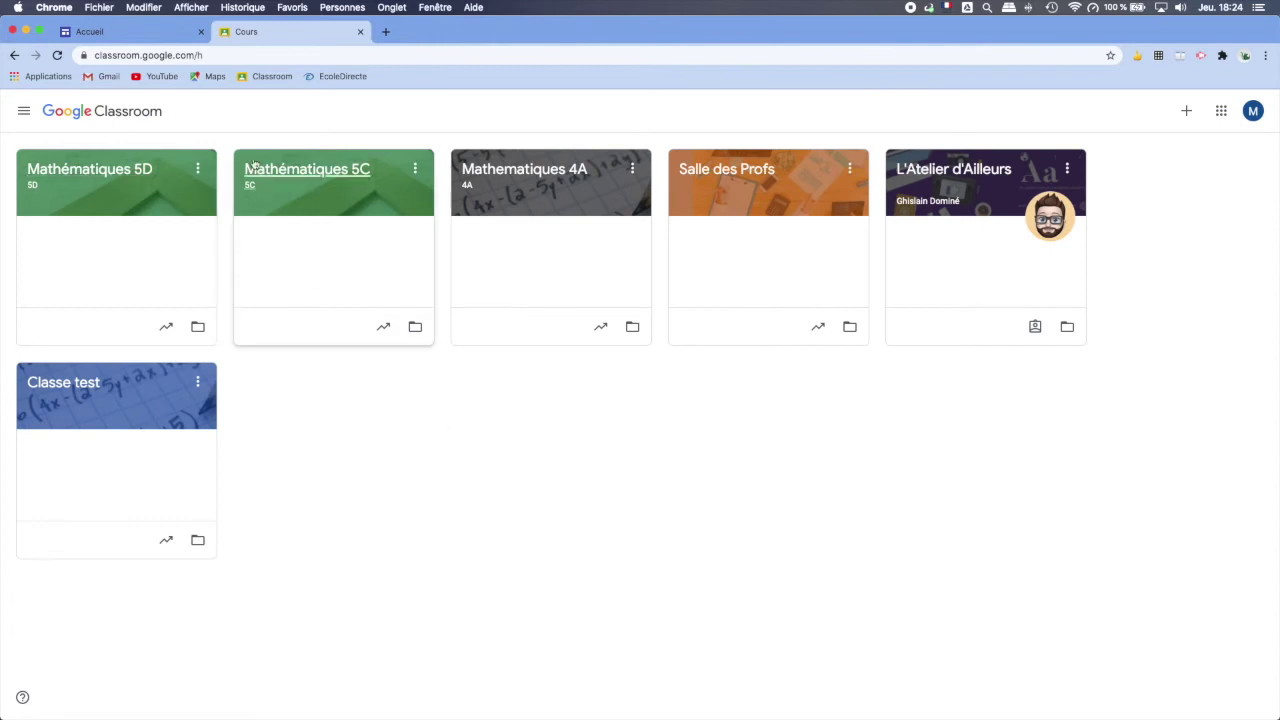
Open Mathématiques 3A from the archived courses and look through the posts in its stream.
{"action": "left_click", "coordinate": [24, 111]}
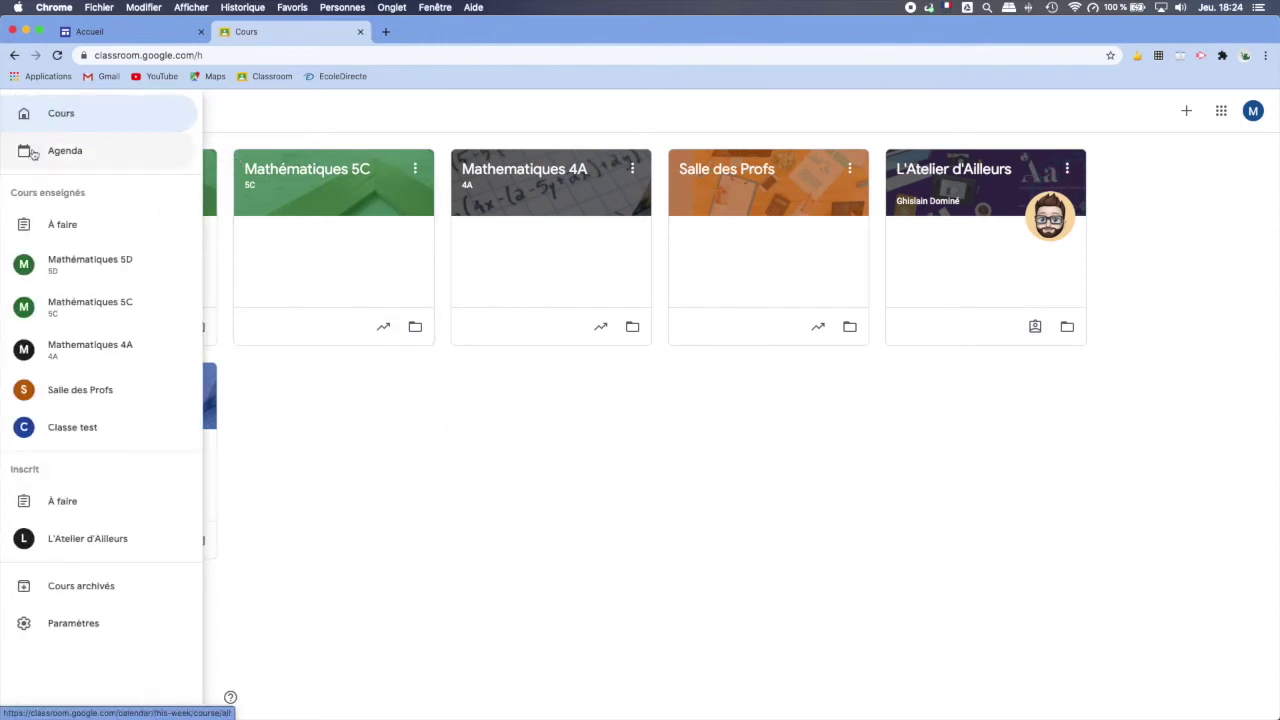
{"action": "left_click", "coordinate": [81, 590]}
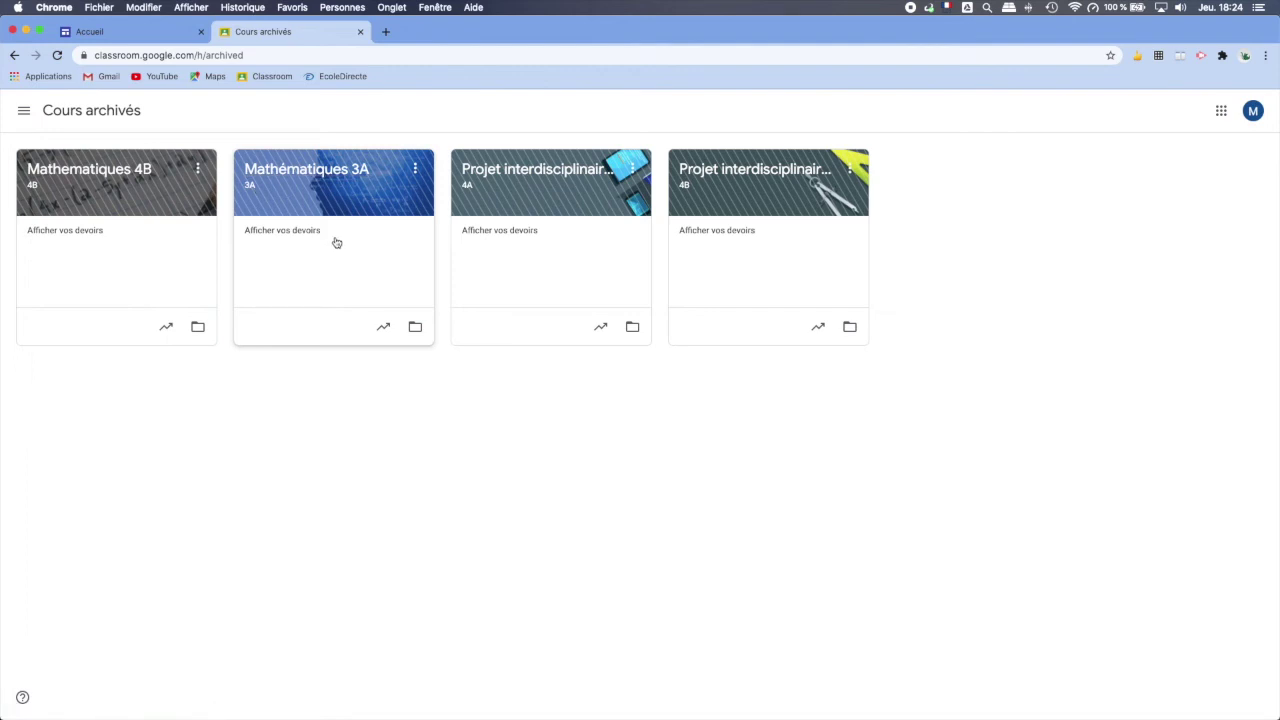
{"action": "left_click", "coordinate": [312, 178]}
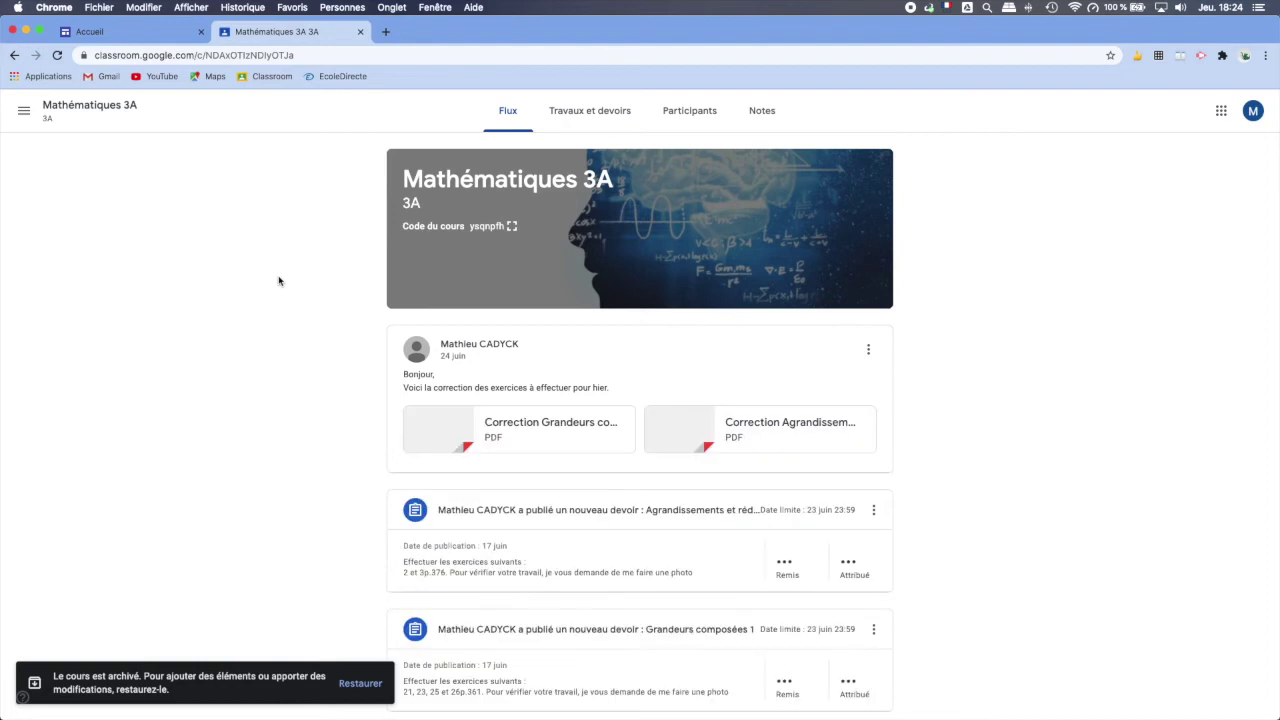
{"action": "scroll", "coordinate": [626, 359], "scroll_direction": "down", "scroll_amount": 1}
{"action": "scroll", "coordinate": [640, 331], "scroll_direction": "down", "scroll_amount": 10}
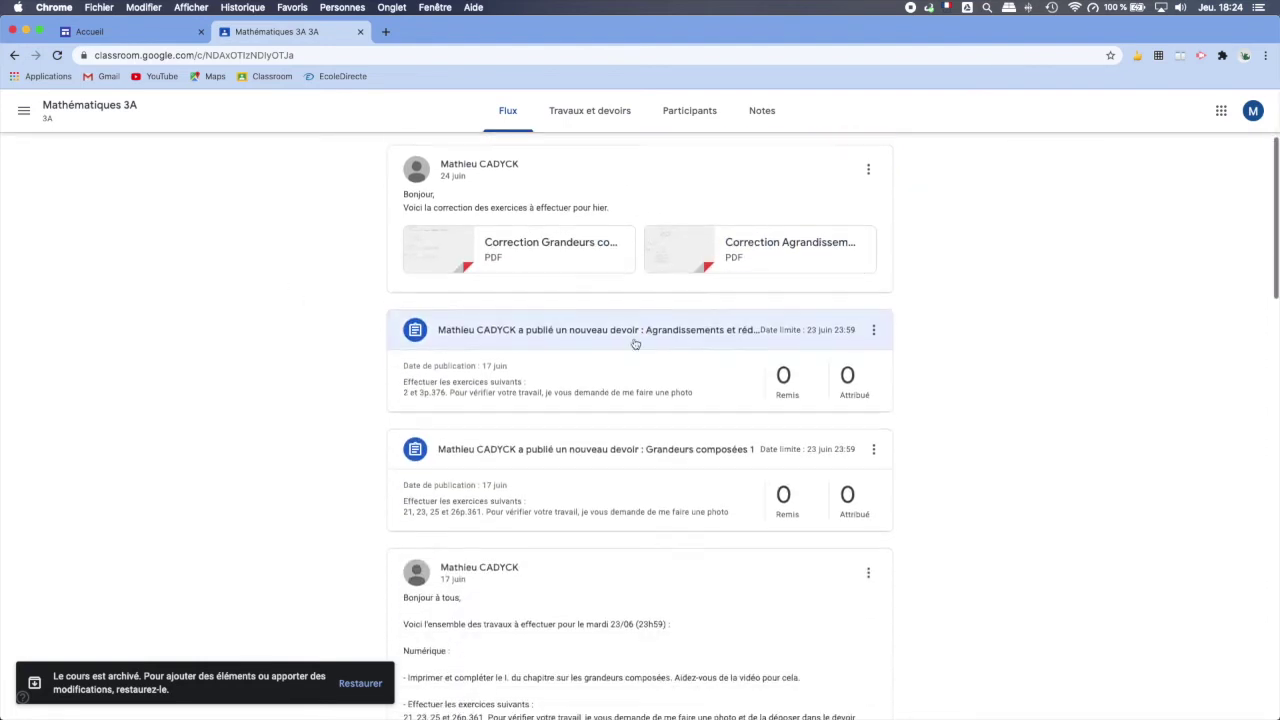
{"action": "scroll", "coordinate": [628, 474], "scroll_direction": "down", "scroll_amount": 3}
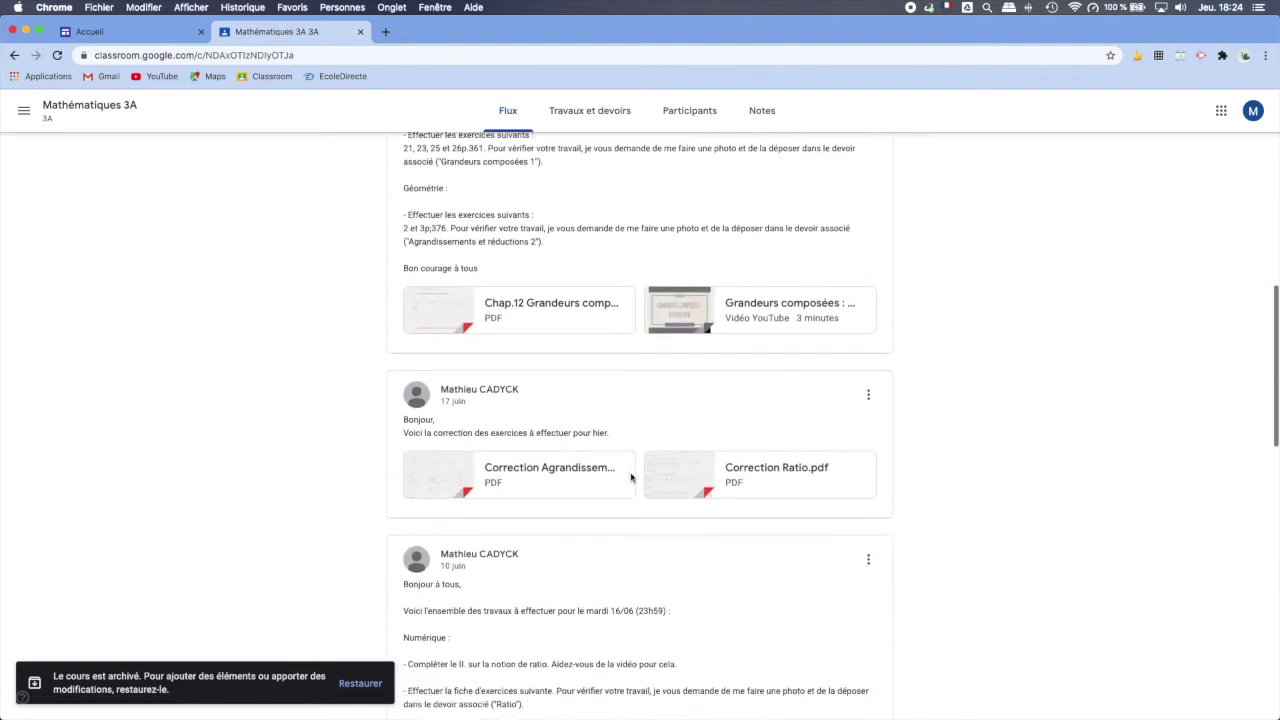
{"action": "scroll", "coordinate": [643, 491], "scroll_direction": "down", "scroll_amount": 3}
{"action": "scroll", "coordinate": [640, 494], "scroll_direction": "up", "scroll_amount": 10}
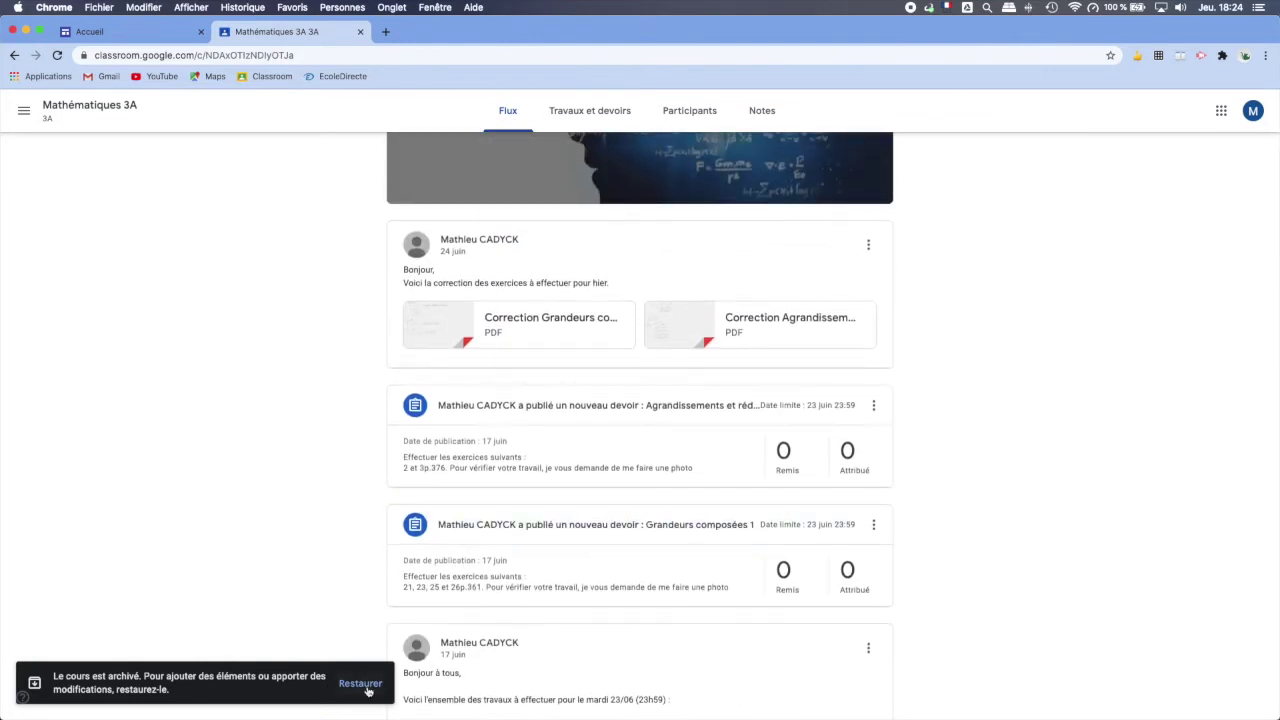
{"action": "scroll", "coordinate": [637, 329], "scroll_direction": "up", "scroll_amount": 2}
Look over the archived course's classwork list, then return to its stream.
{"action": "left_click", "coordinate": [589, 113]}
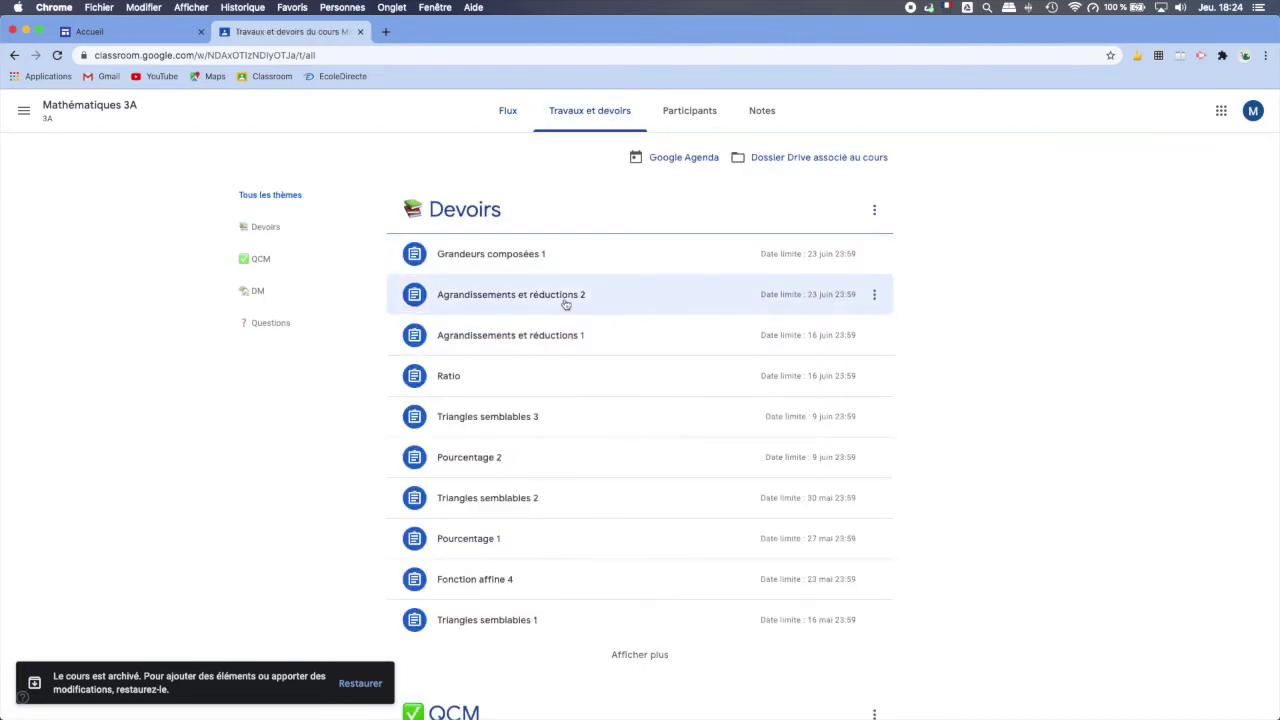
{"action": "scroll", "coordinate": [572, 410], "scroll_direction": "down", "scroll_amount": 1}
{"action": "scroll", "coordinate": [570, 350], "scroll_direction": "up", "scroll_amount": 1}
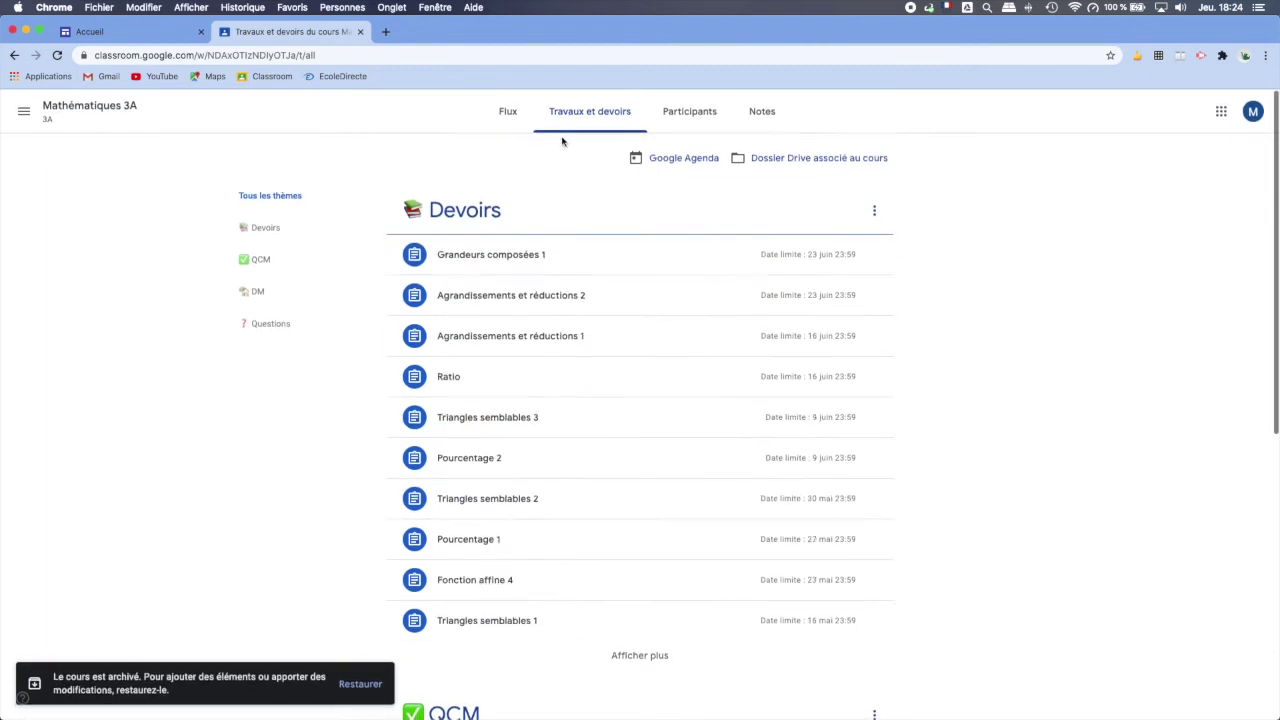
{"action": "left_click", "coordinate": [508, 112]}
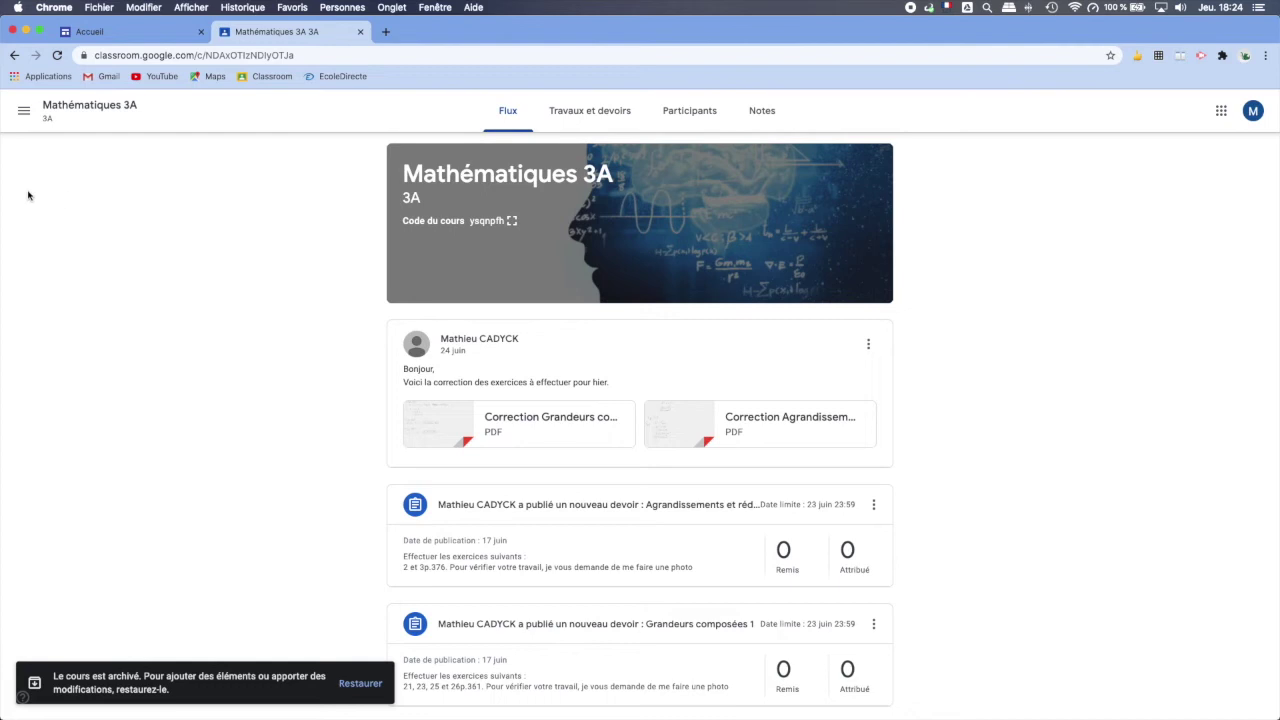
Permanently delete the Mathématiques 3A course from the archived courses.
{"action": "left_click", "coordinate": [24, 111]}
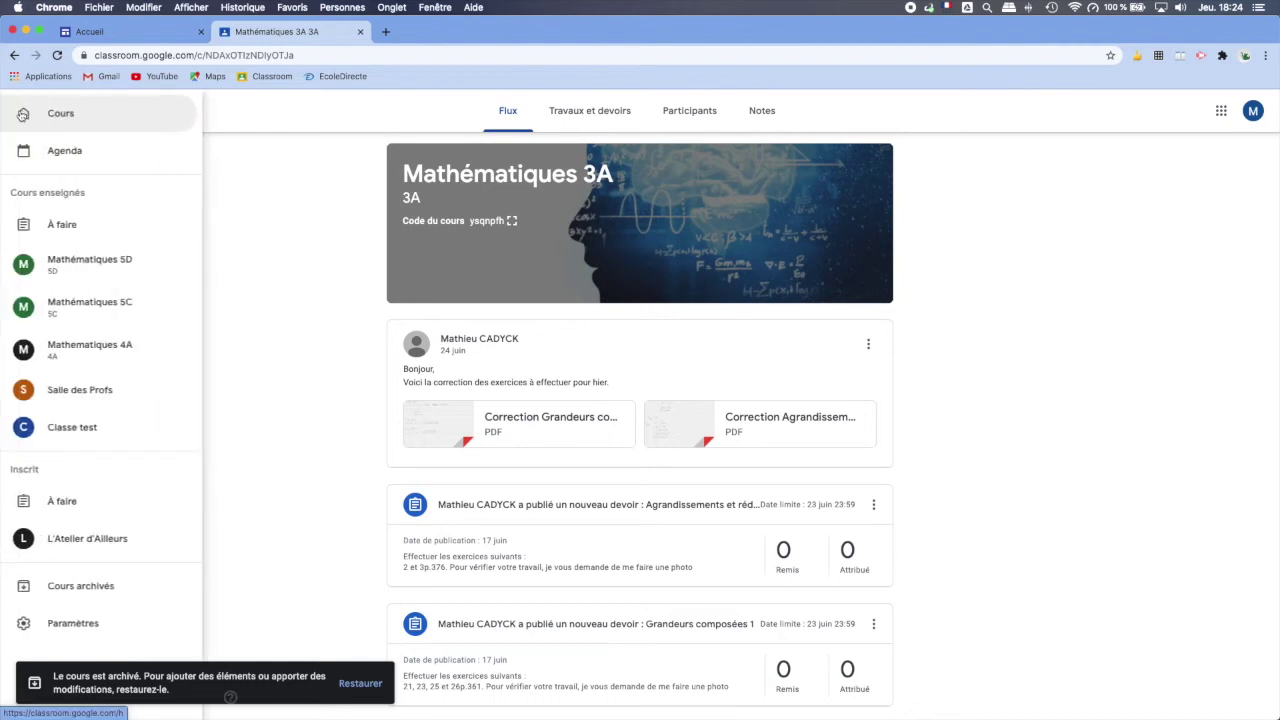
{"action": "left_click", "coordinate": [88, 587]}
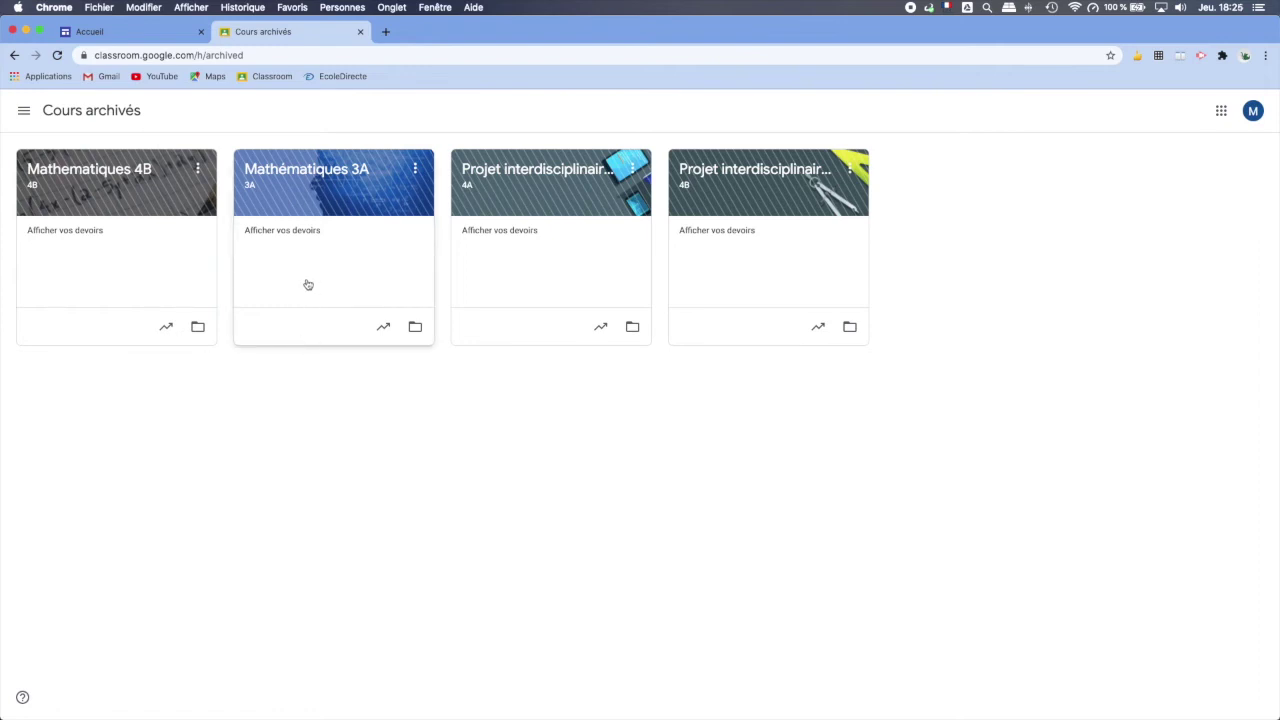
{"action": "left_click", "coordinate": [421, 170]}
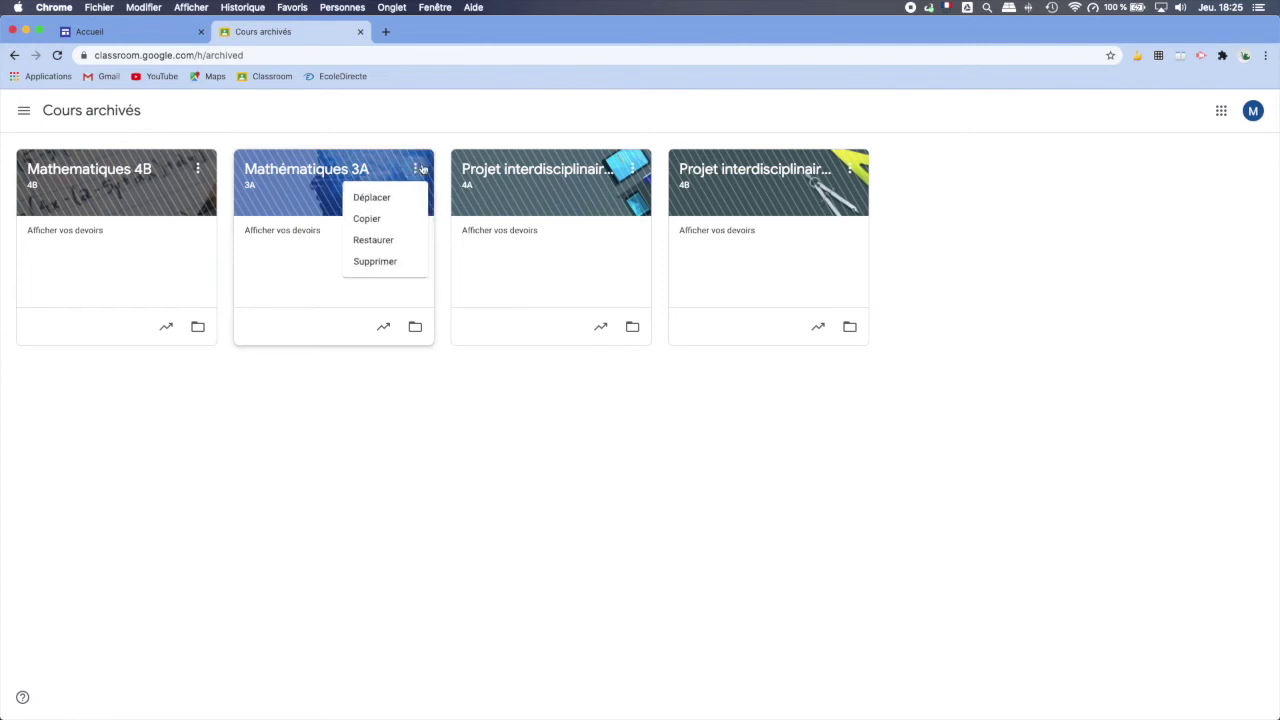
{"action": "left_click", "coordinate": [381, 262]}
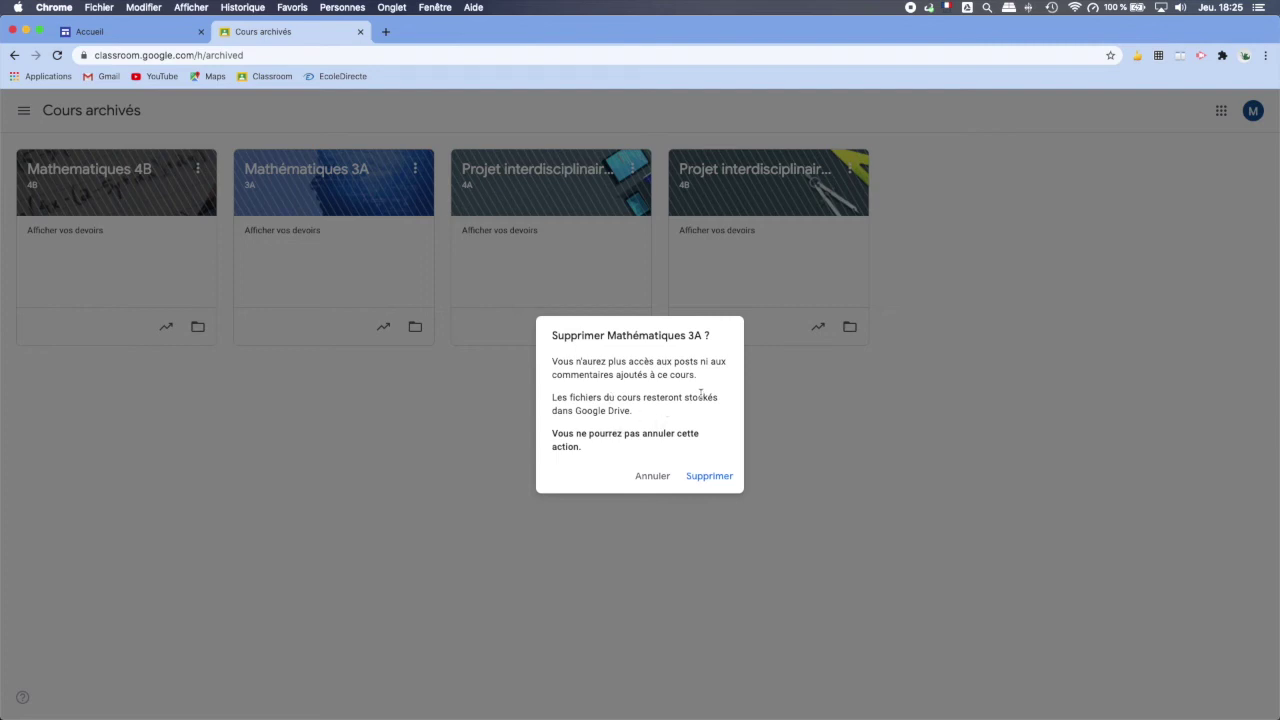
{"action": "left_click", "coordinate": [711, 477]}
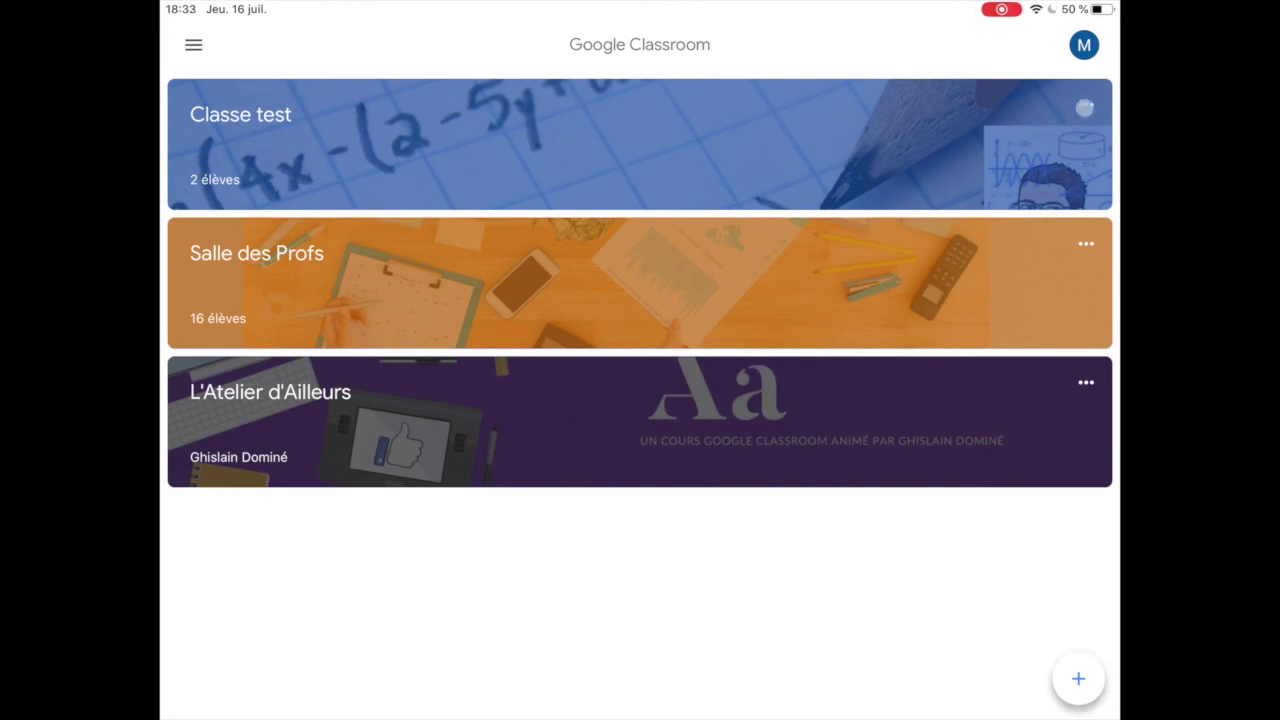
{"action": "left_click", "coordinate": [1085, 107]}
{"action": "left_click", "coordinate": [988, 127]}
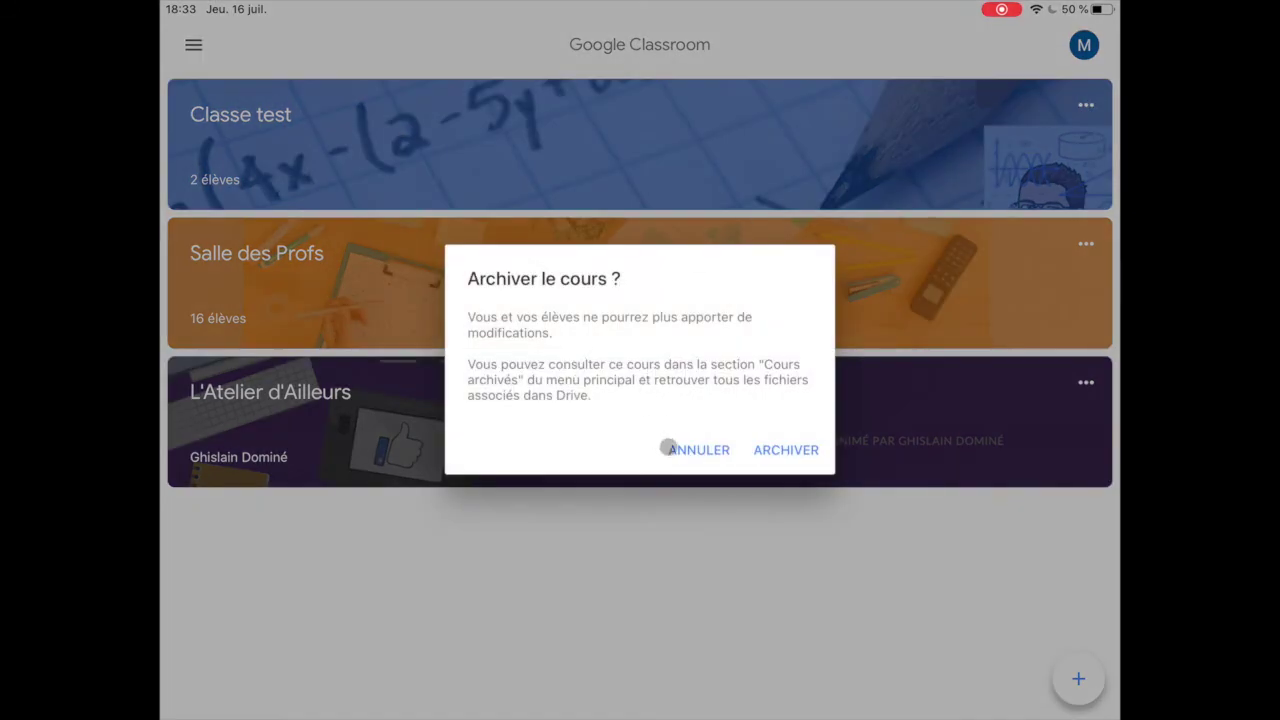
{"action": "left_click", "coordinate": [698, 450]}
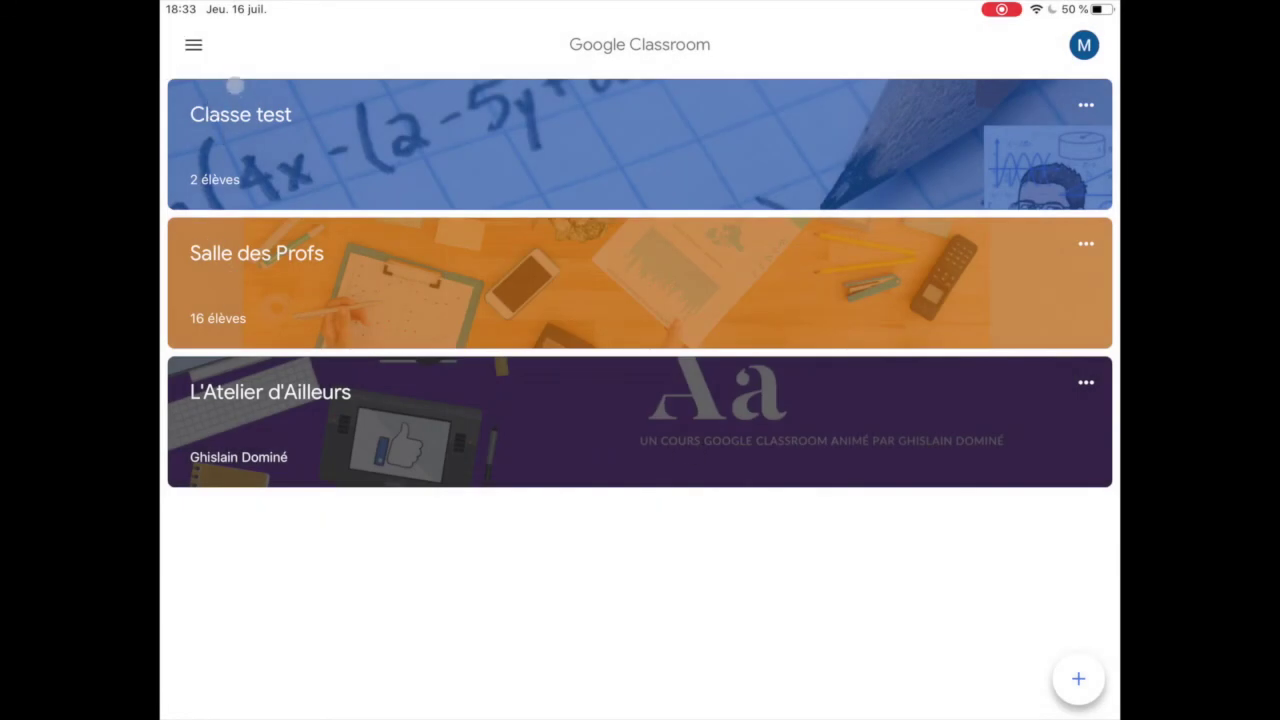
Display the archived courses in the tablet app and show the available actions for Mathématiques 5D.
{"action": "left_click", "coordinate": [193, 45]}
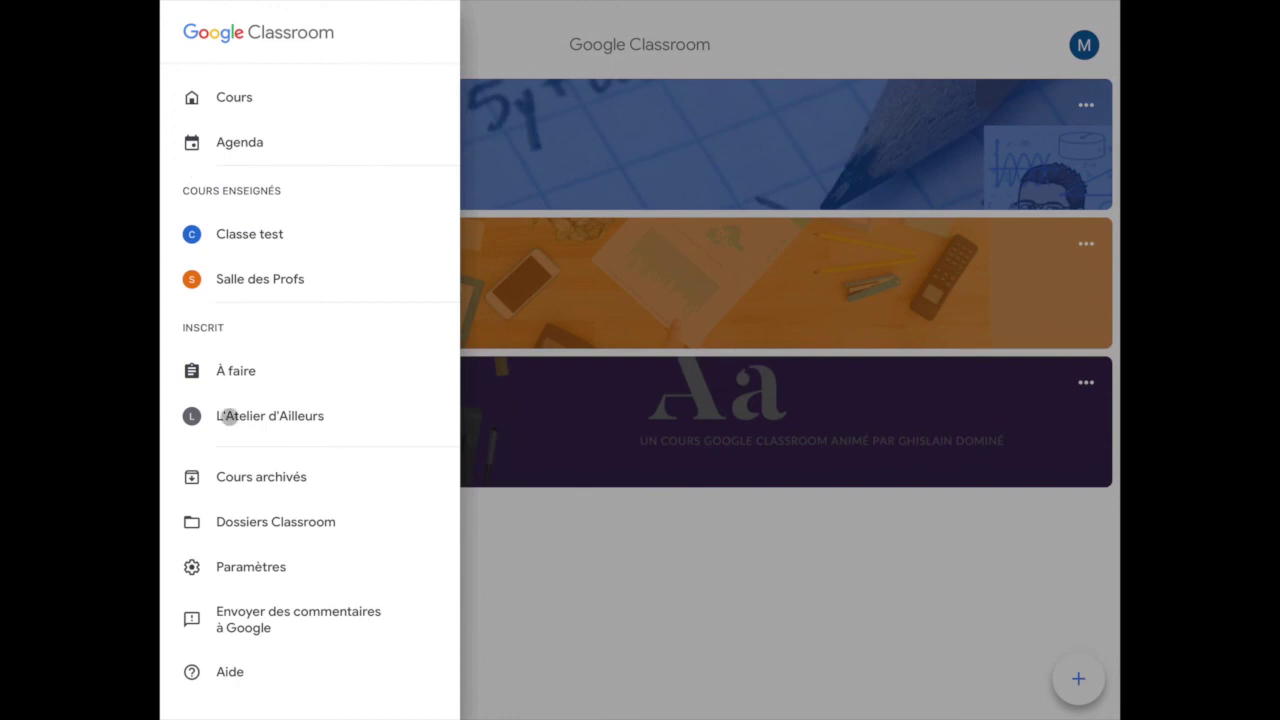
{"action": "left_click", "coordinate": [289, 480]}
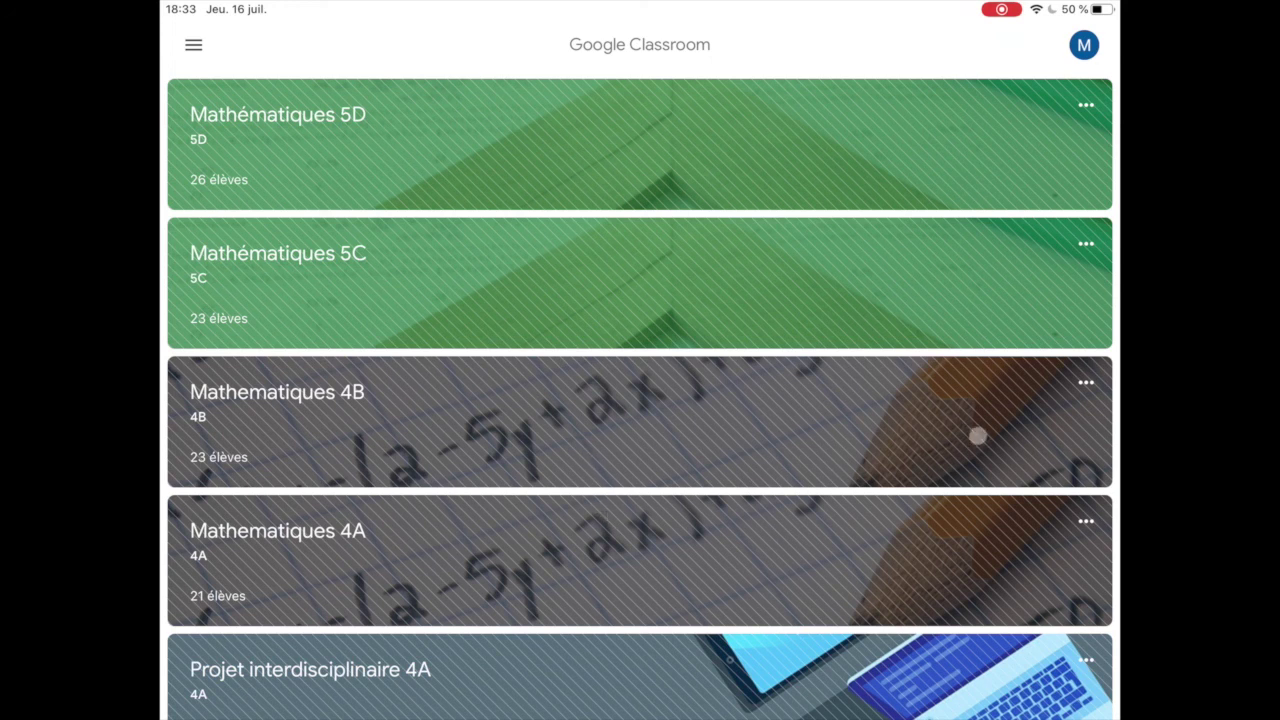
{"action": "mouse_move", "coordinate": [978, 712]}
{"action": "left_click", "coordinate": [1082, 106]}
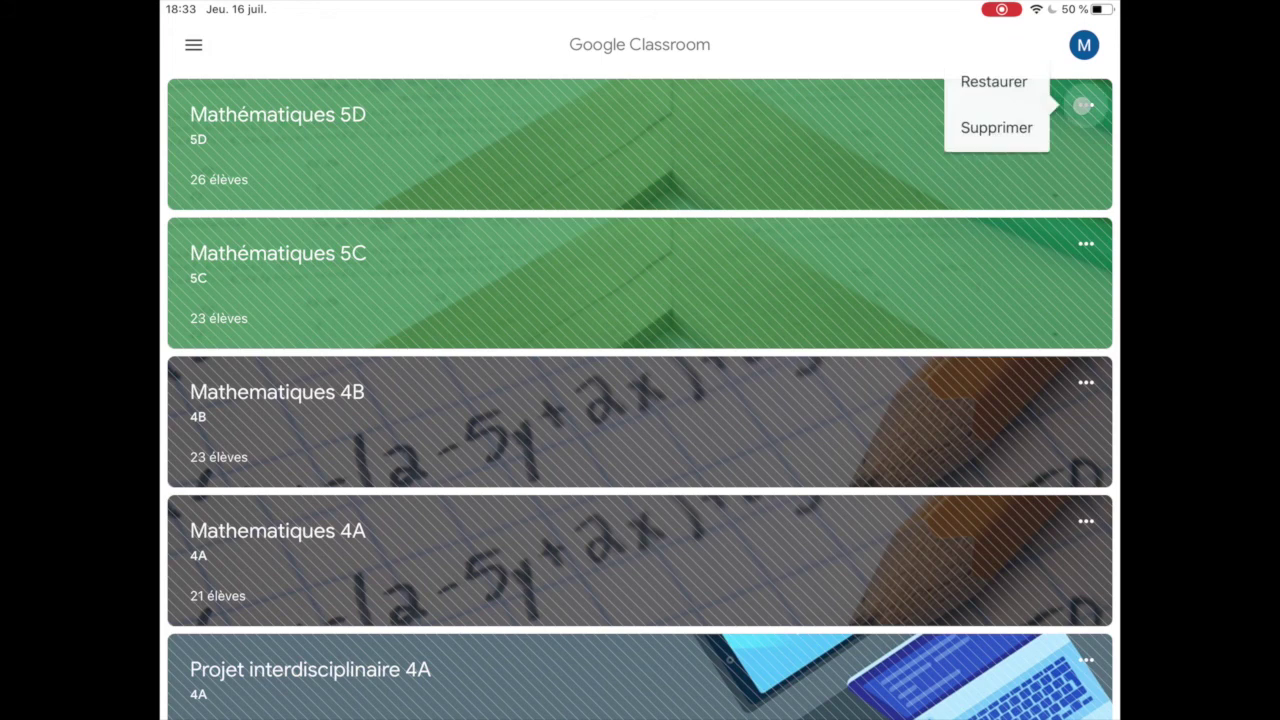